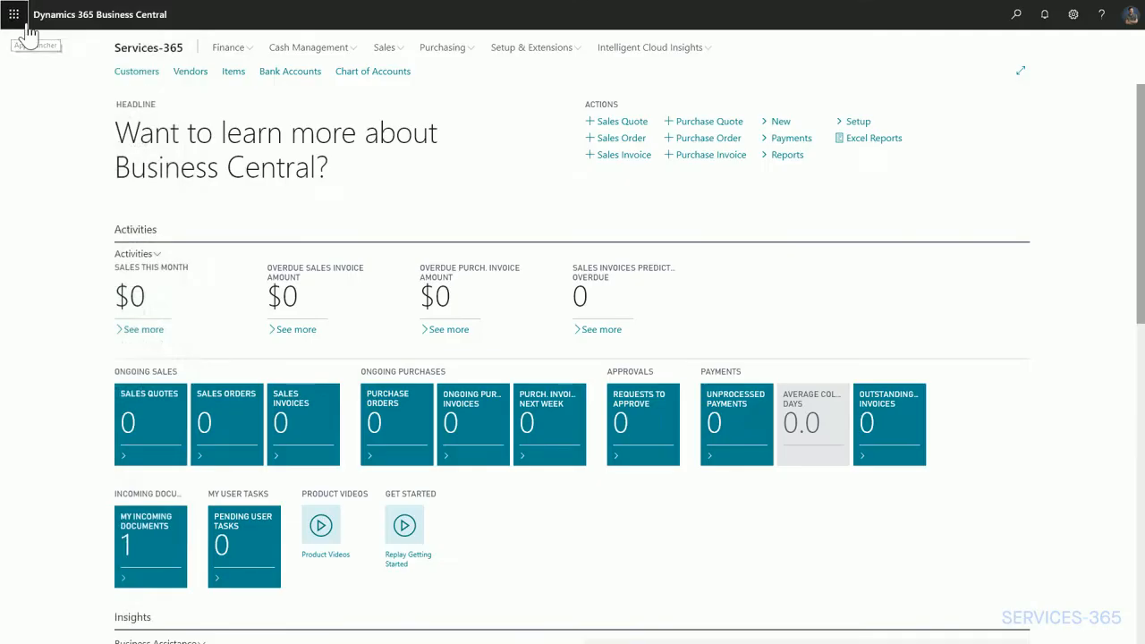
Step: View the available Office 365 apps and recent documents, and close the overview
left_click(21, 31)
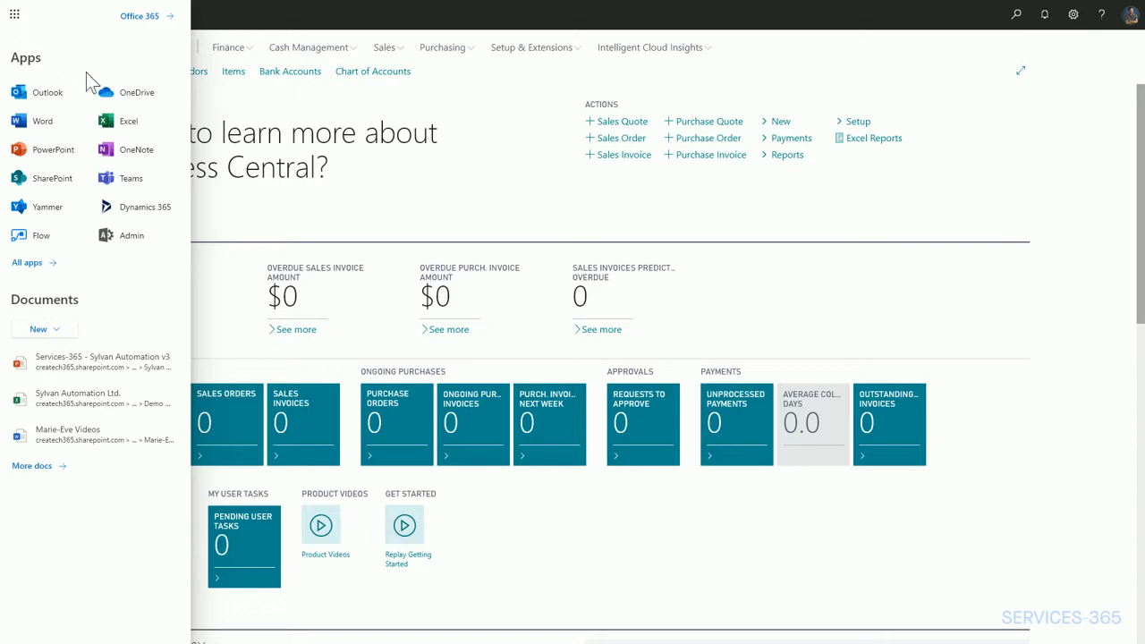
left_click(14, 14)
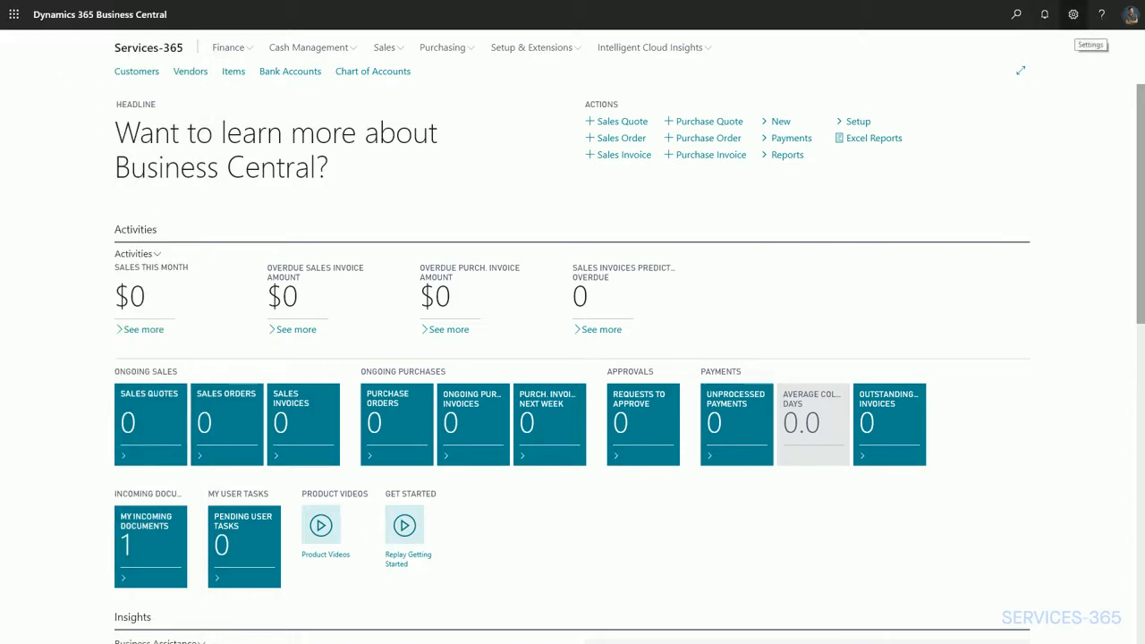
Step: Review the available role centres in My Settings, keep Business Manager and close the settings
left_click(1074, 15)
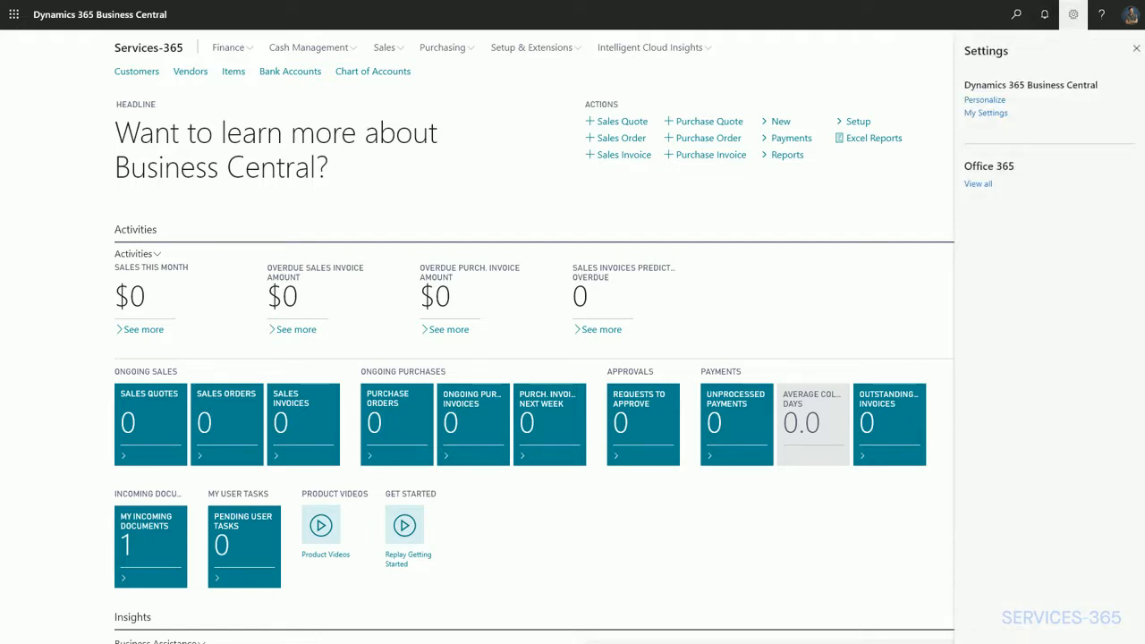
left_click(985, 113)
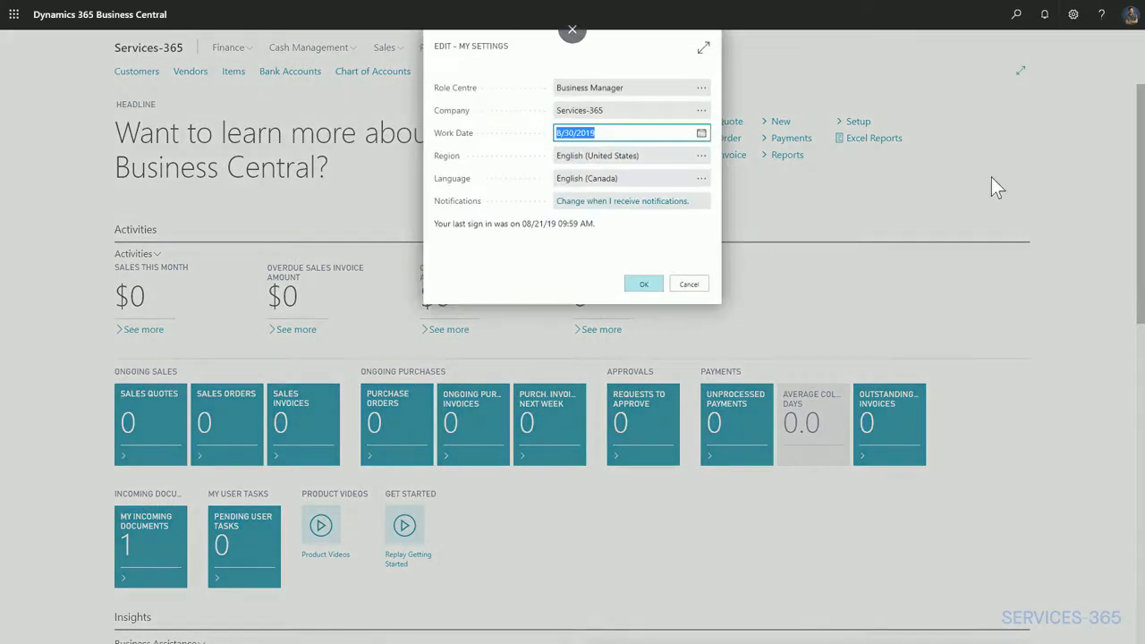
left_click(702, 87)
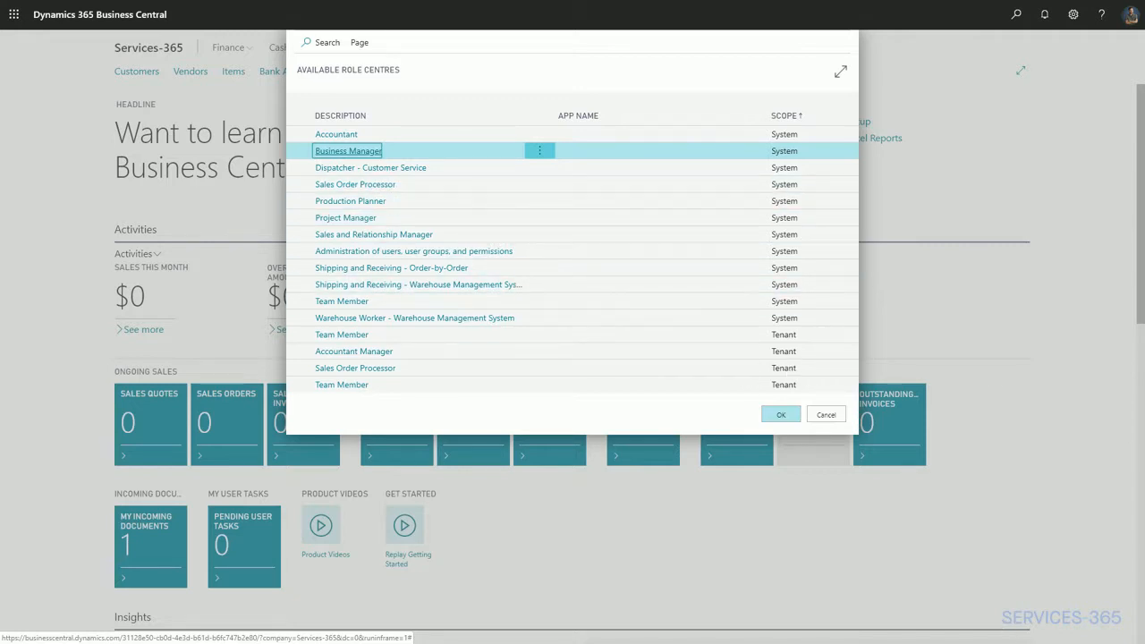
left_click(781, 415)
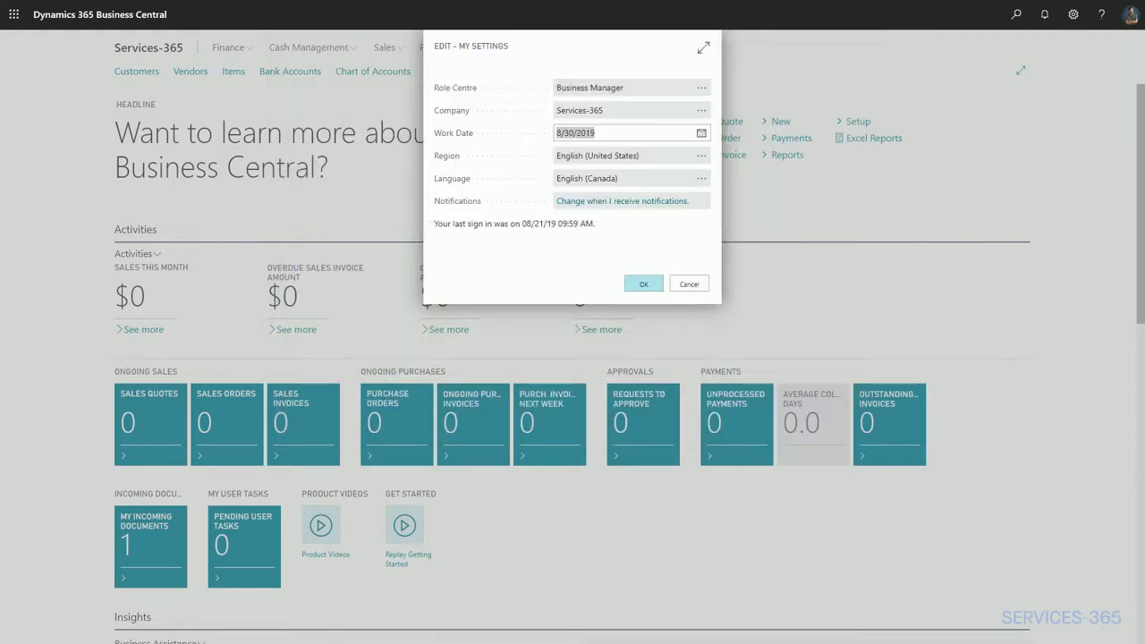
key("Return")
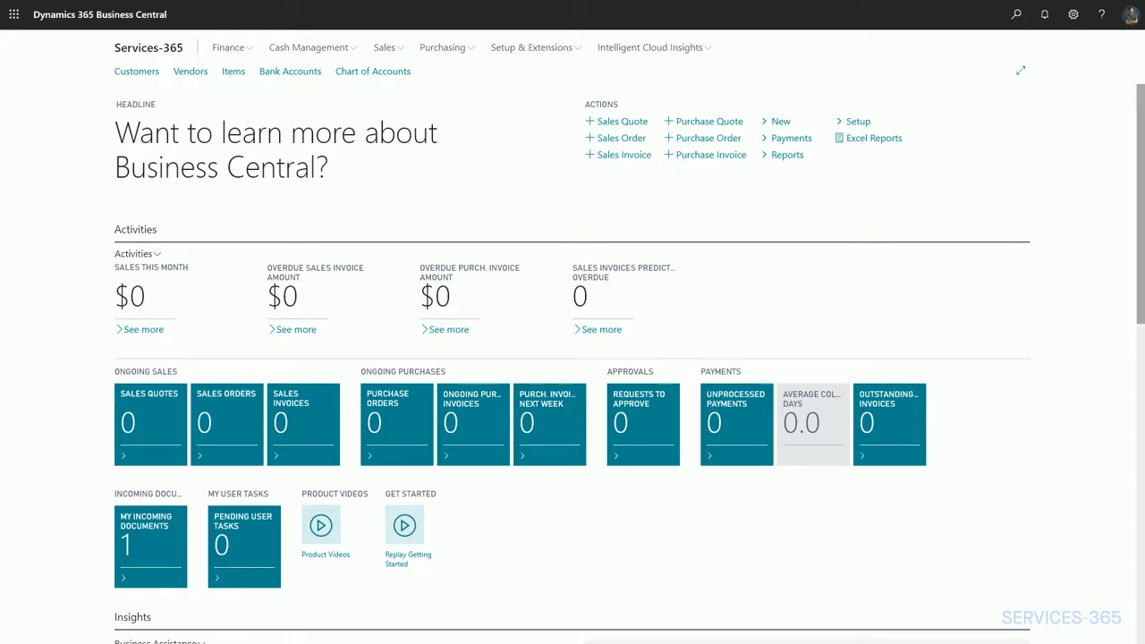
Step: Search for "config packag" across pages, documentation and AppSource, and close the search without opening a result
key("alt+q")
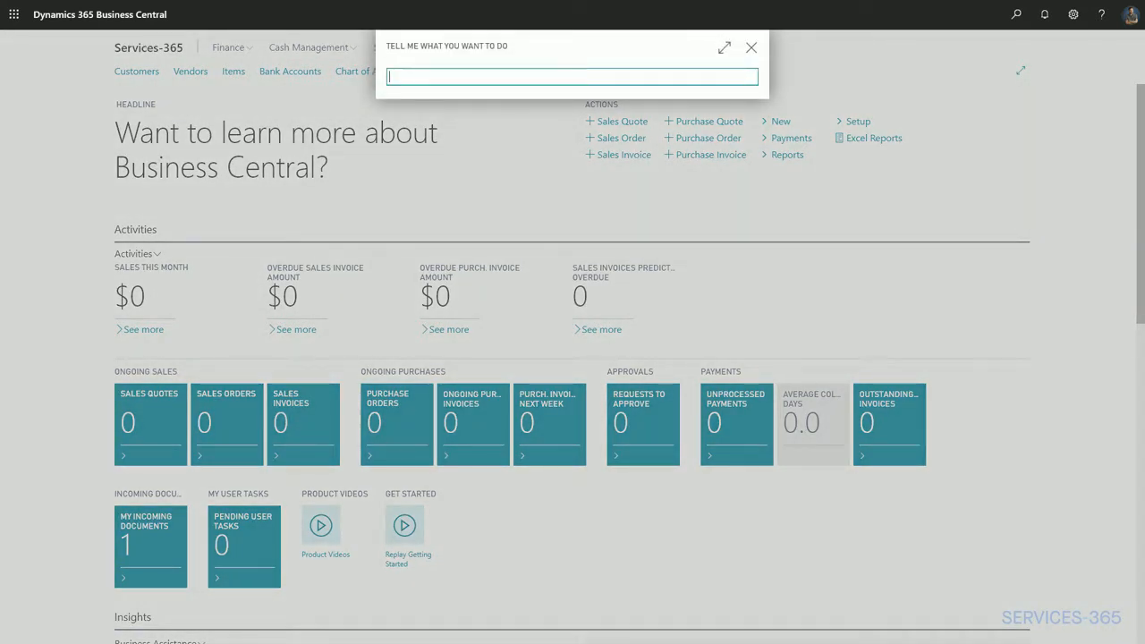
type("config packag")
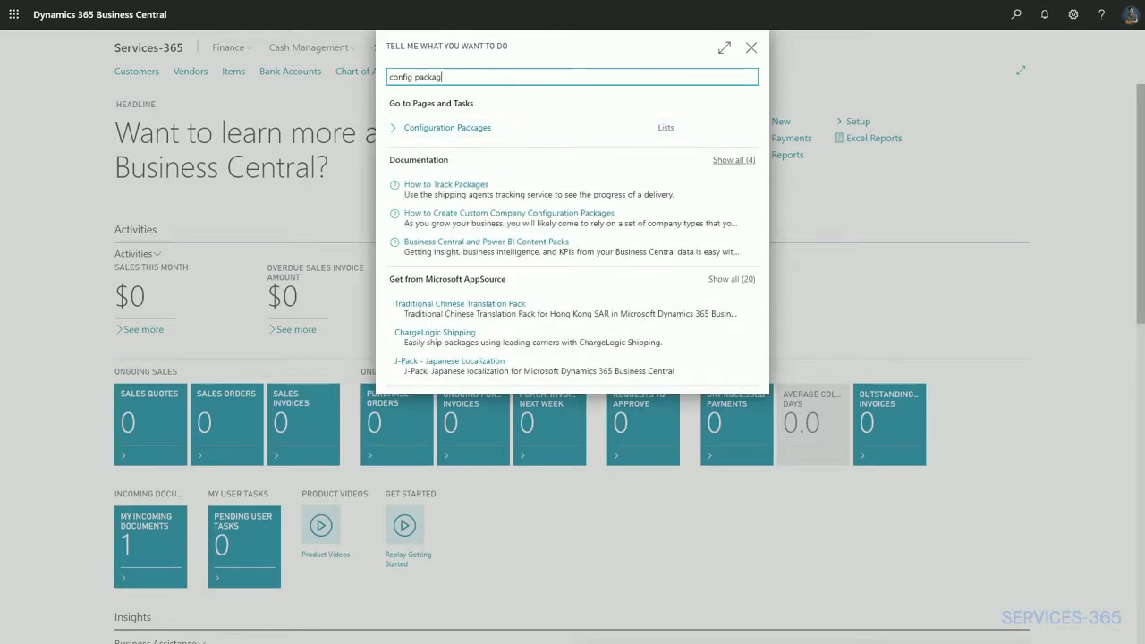
key("Down")
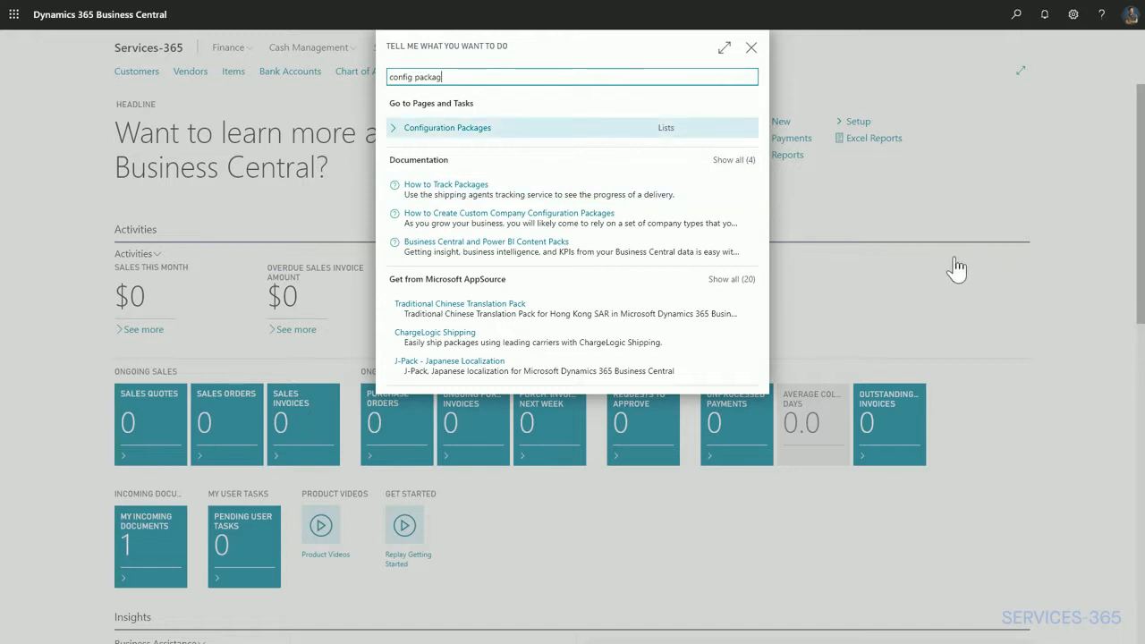
key("Down")
key("Up")
key("Up")
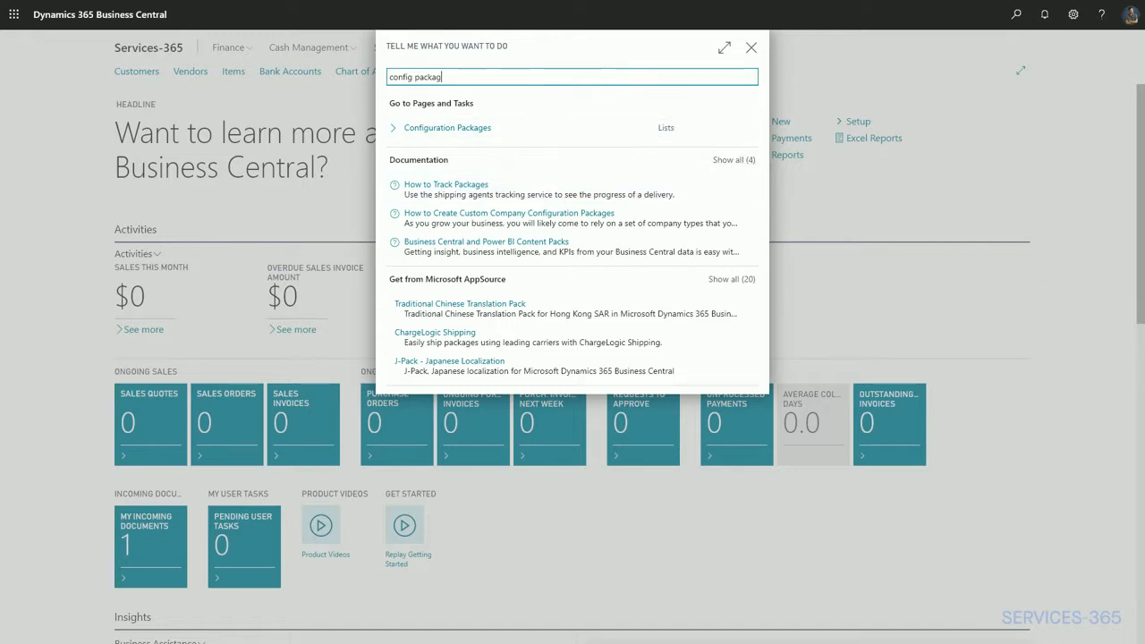
key("Escape")
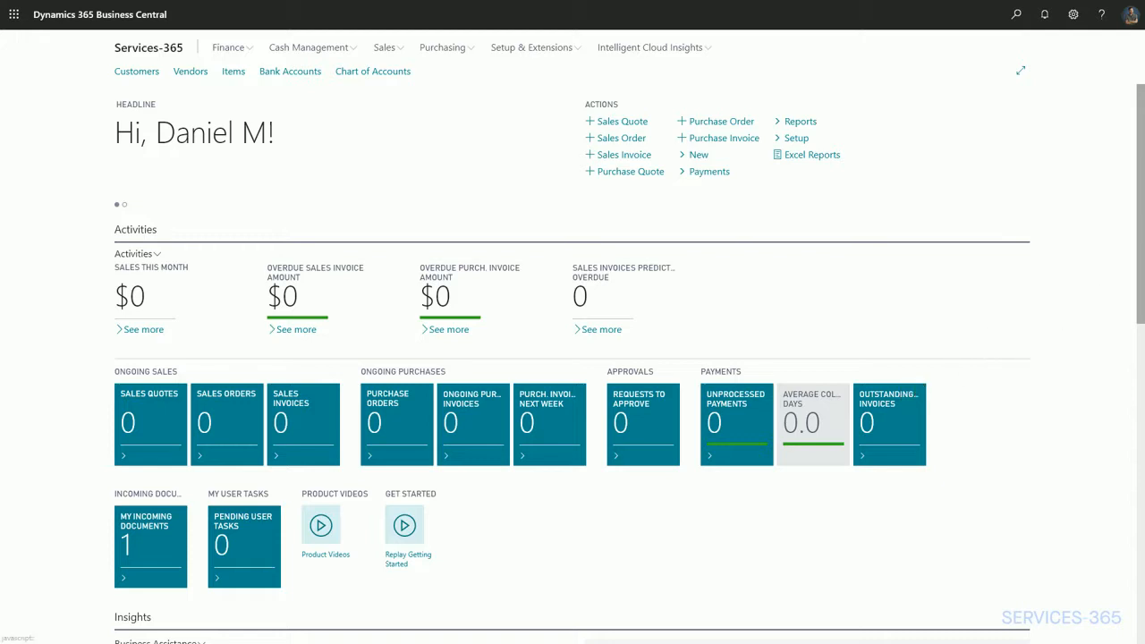
Step: View the entries behind Sales This Month and the sort and filter options for their posting date, and close the list
left_click(800, 121)
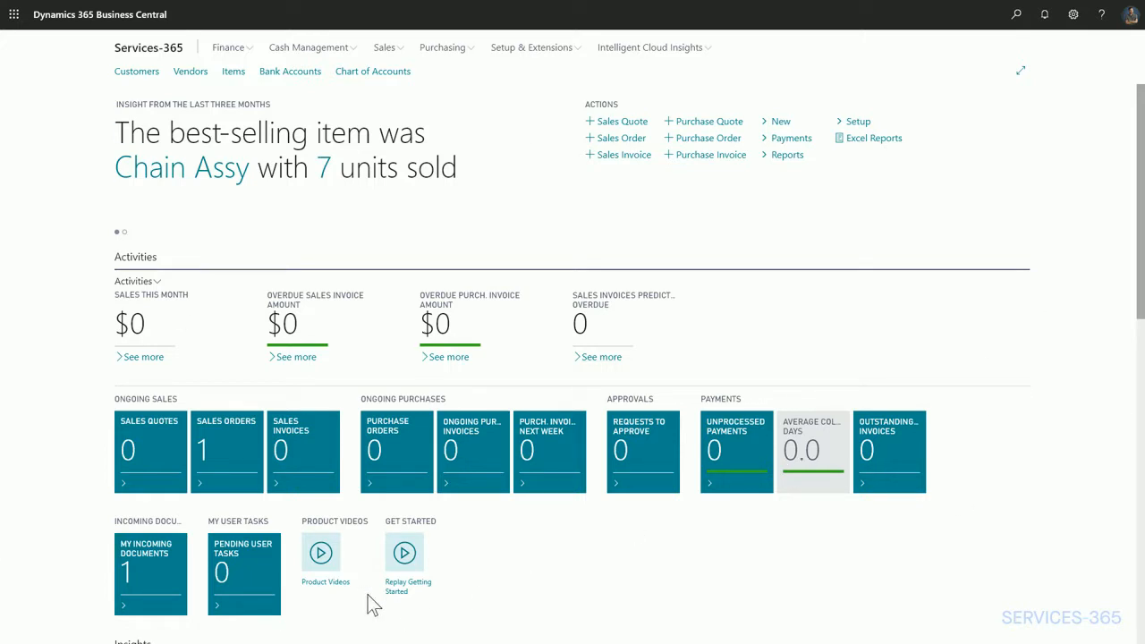
left_click(144, 356)
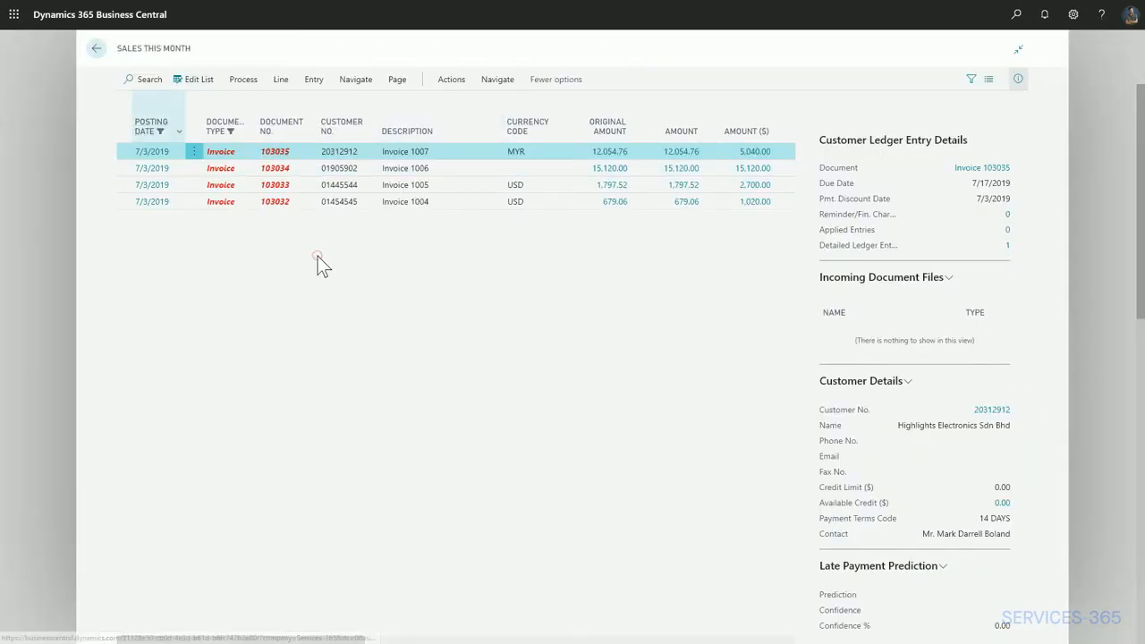
key("shift+F10")
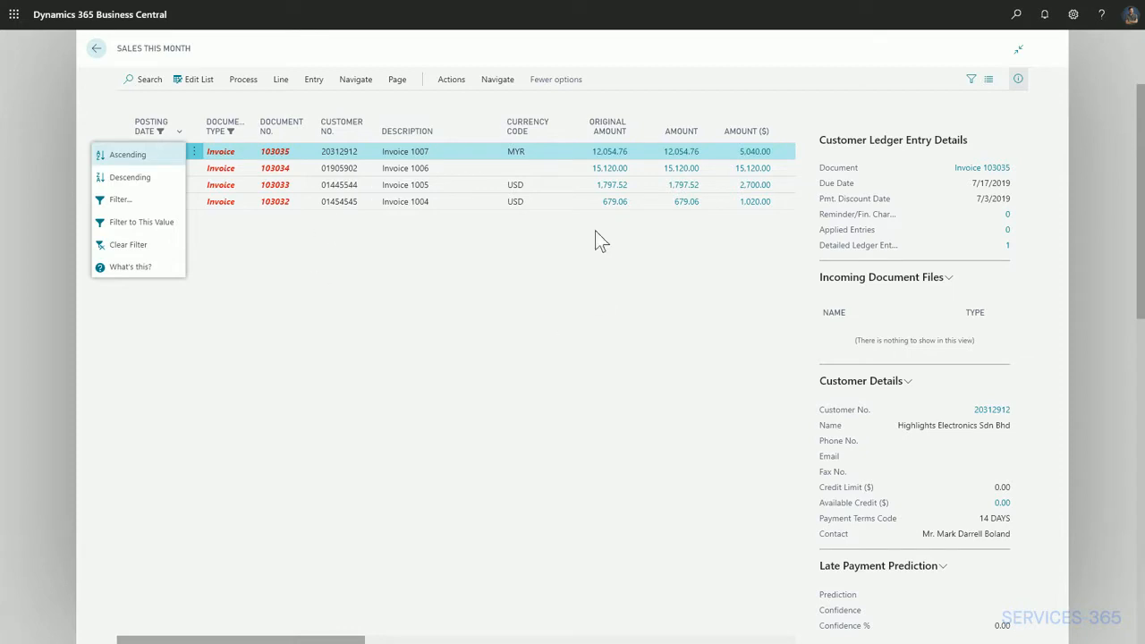
left_click(749, 591)
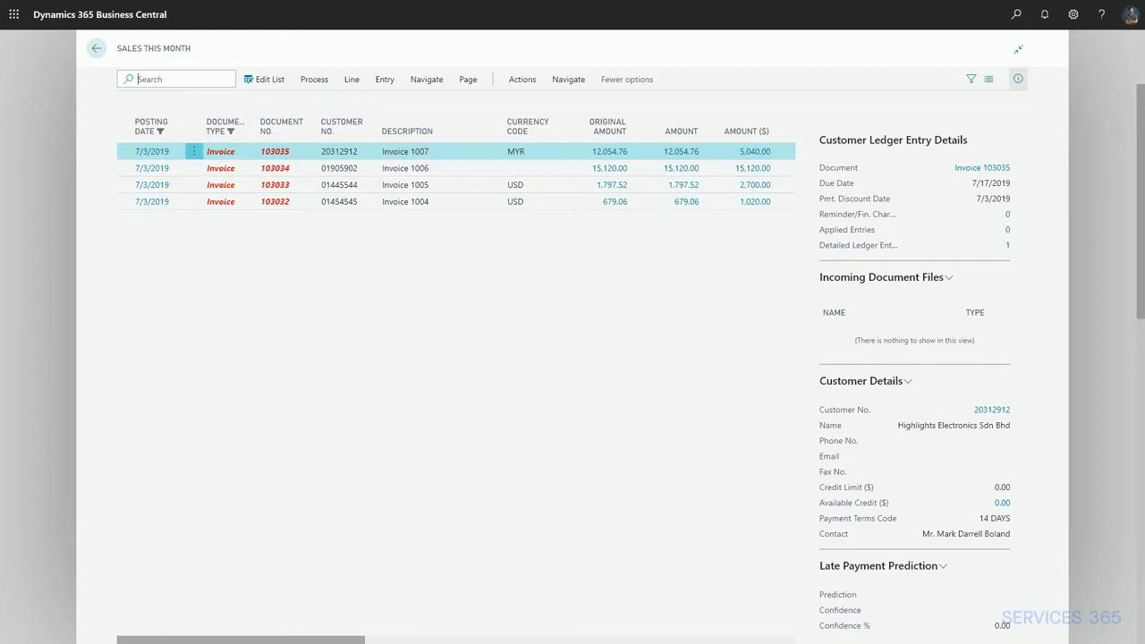
key("Escape")
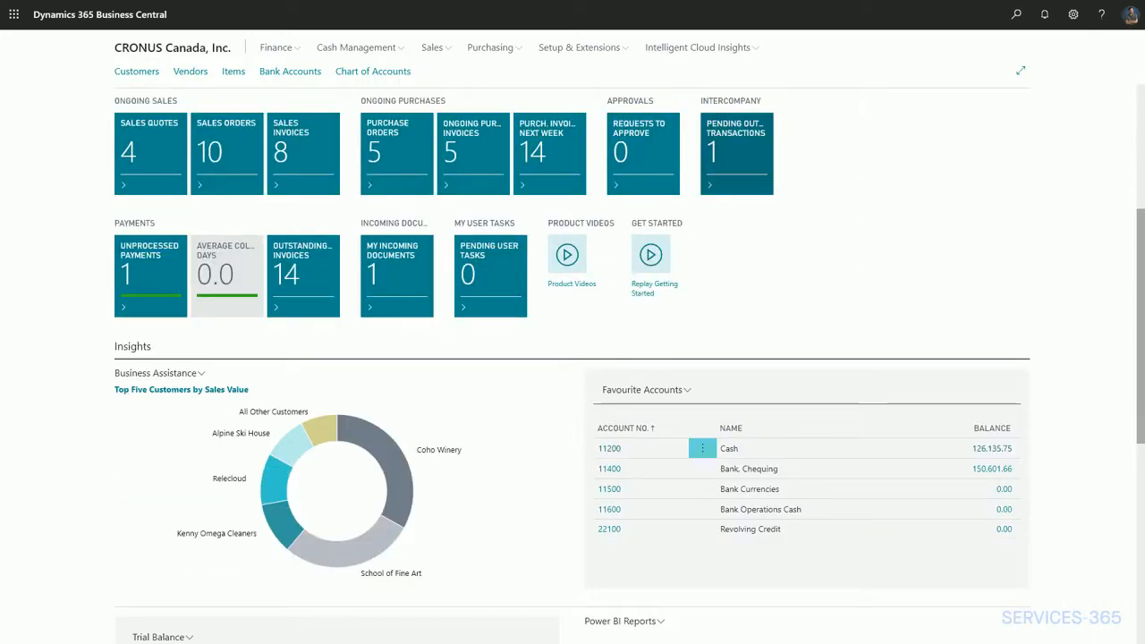
Step: Examine the activity tiles, insights chart, favourite accounts, trial balance and Power BI report on the CRONUS Canada, Inc. home page
scroll(814, 130, "down", 3)
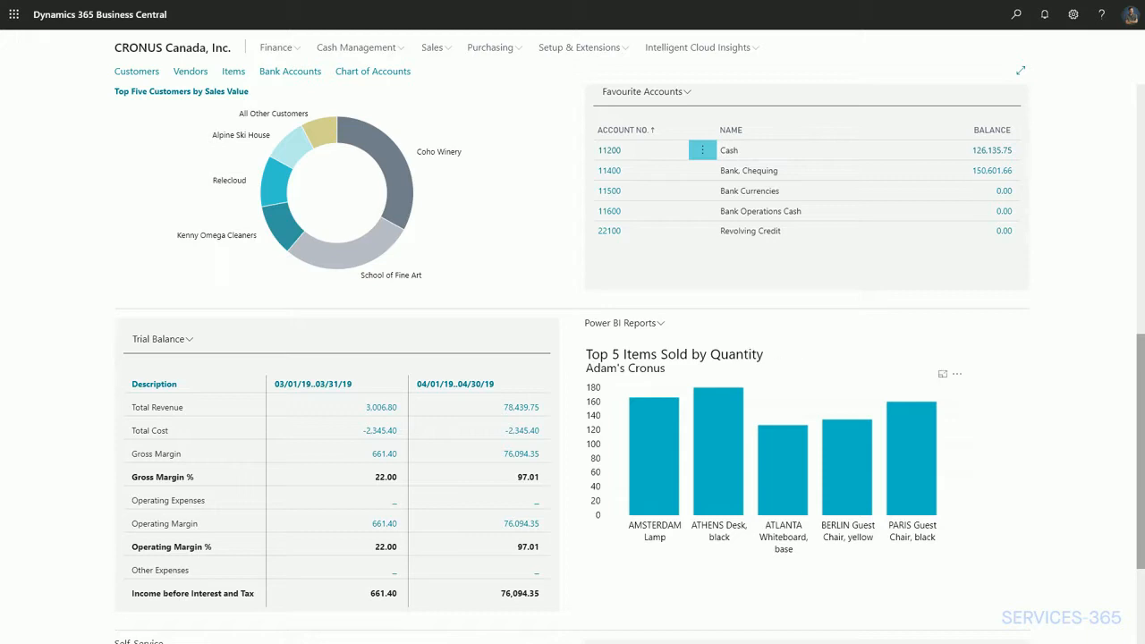
scroll(573, 358, "up", 3)
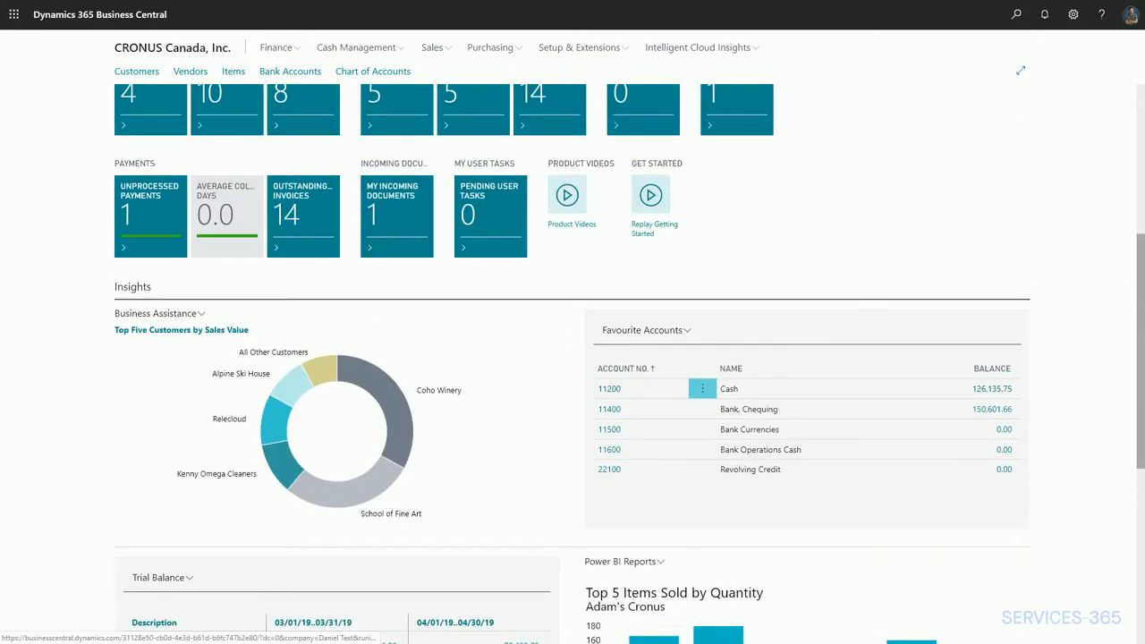
scroll(680, 314, "down", 4)
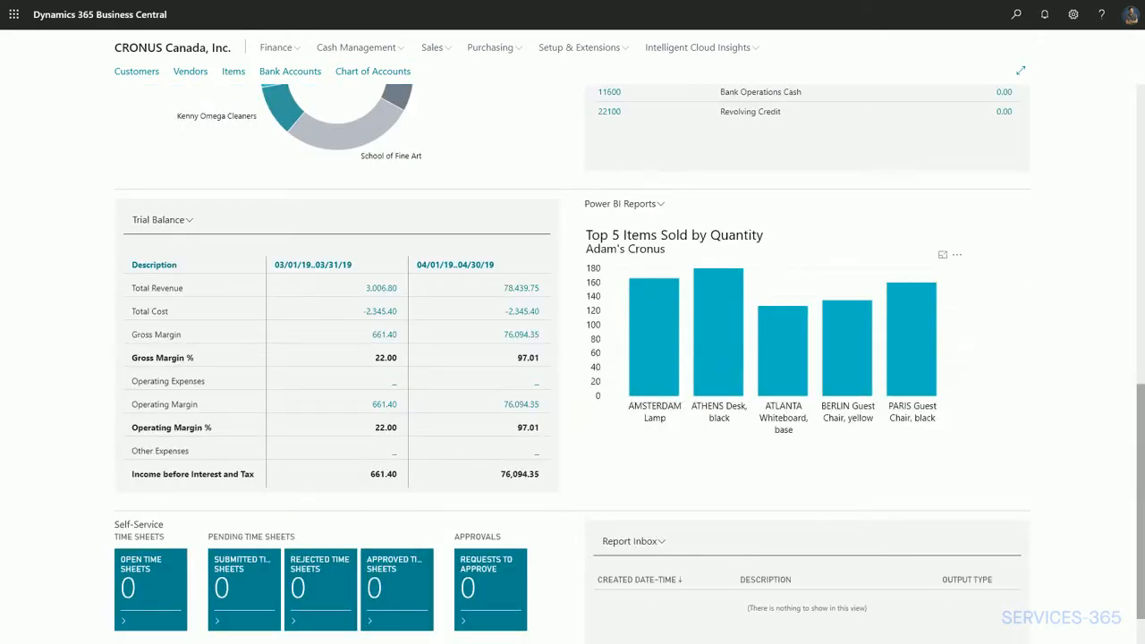
scroll(680, 313, "up", 5)
scroll(572, 358, "up", 3)
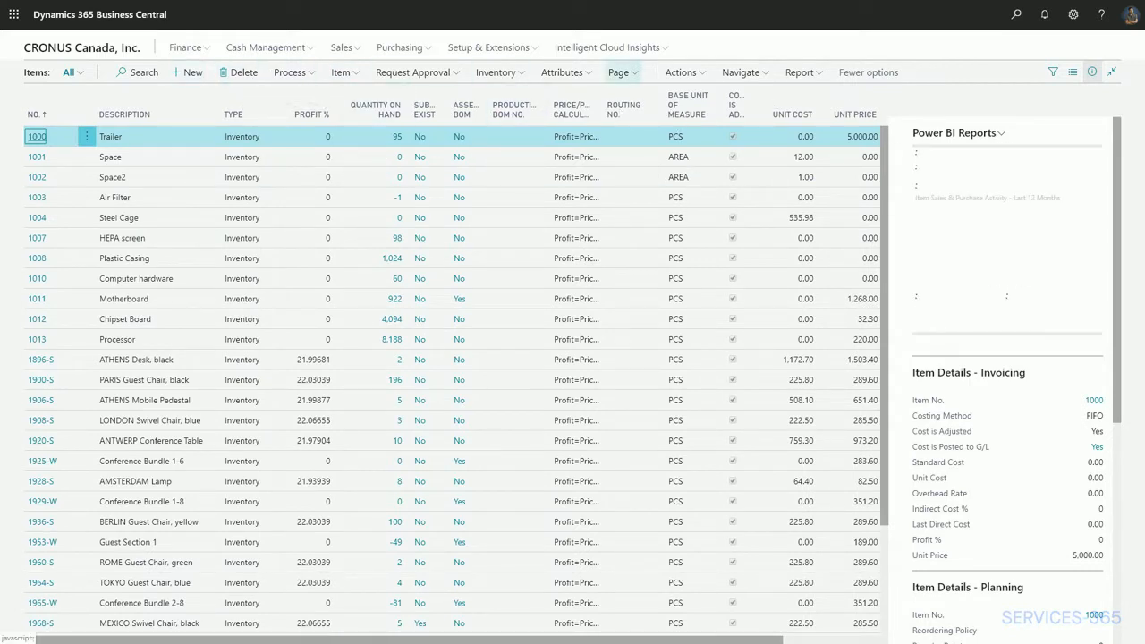
Step: Display the page options of the Items list
left_click(618, 72)
left_click(1044, 236)
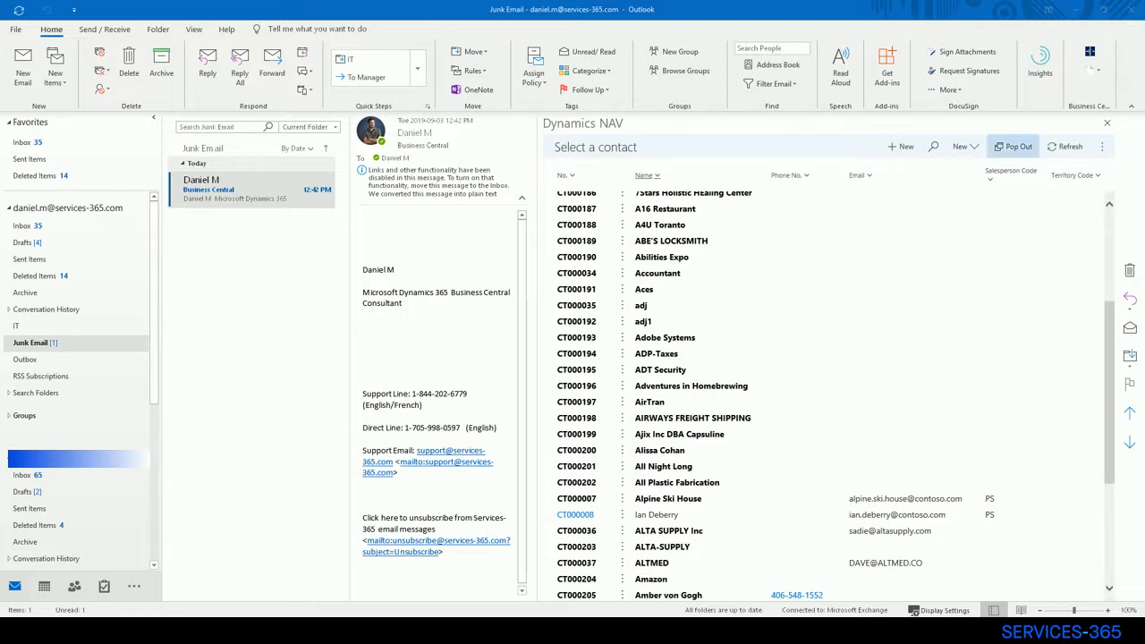
Step: Switch to Outlook and create a Business Central sales quote for the contact Alpine Ski House
left_click(1092, 70)
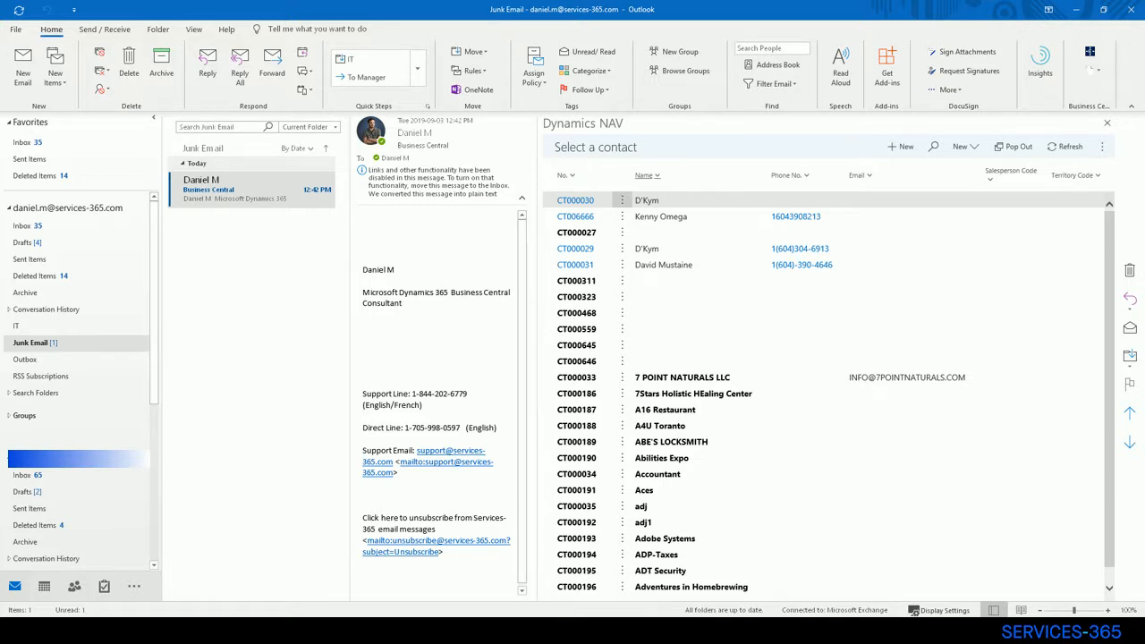
scroll(829, 394, "down", 2)
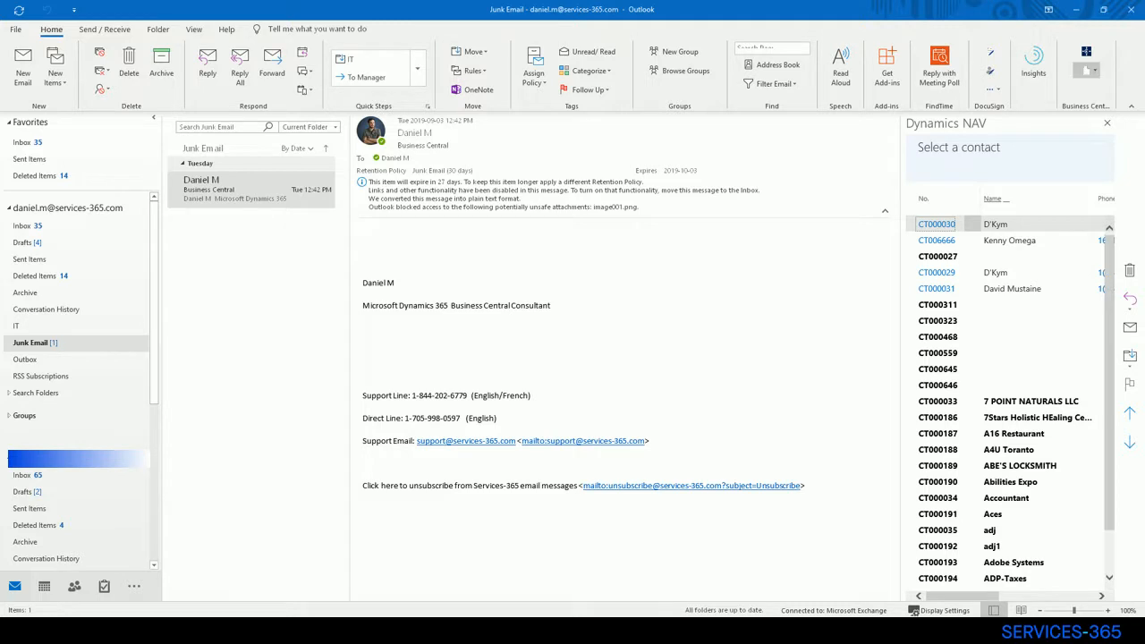
left_click(1088, 70)
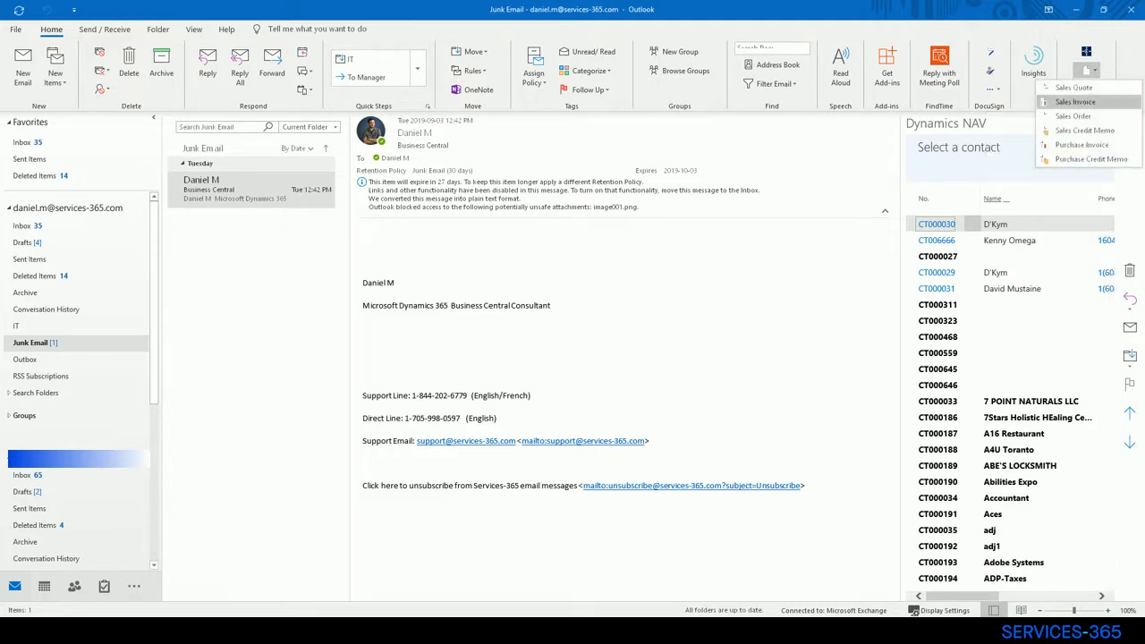
left_click(1079, 84)
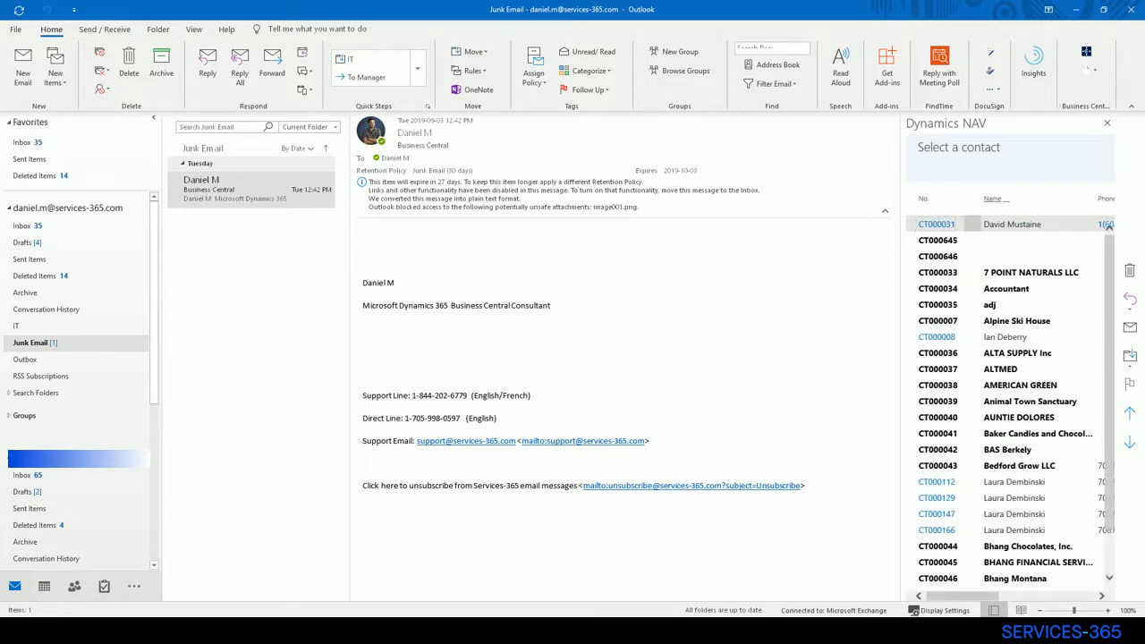
left_click(1017, 320)
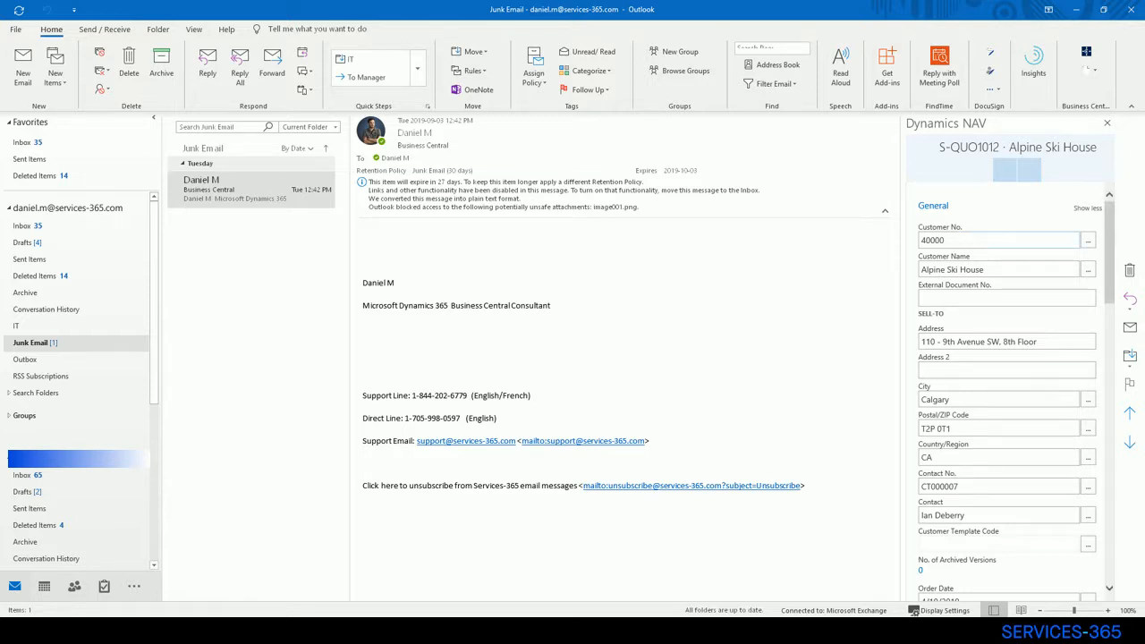
Step: Add item 1013, Processor, to the first line of the Alpine Ski House sales quote
scroll(1007, 393, "down", 10)
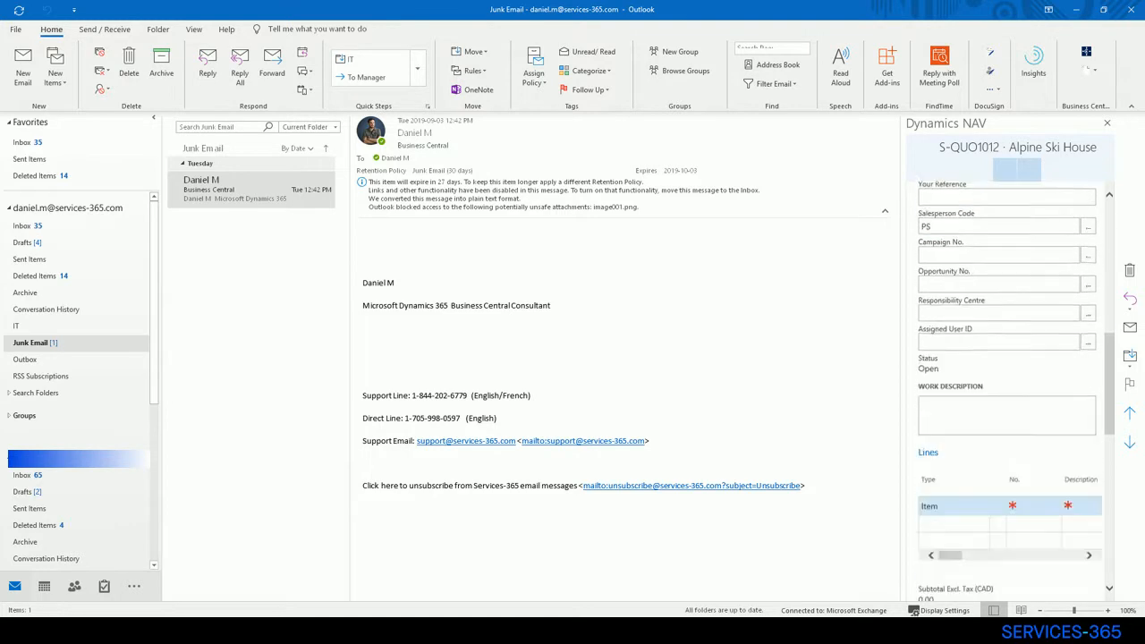
scroll(1007, 393, "down", 4)
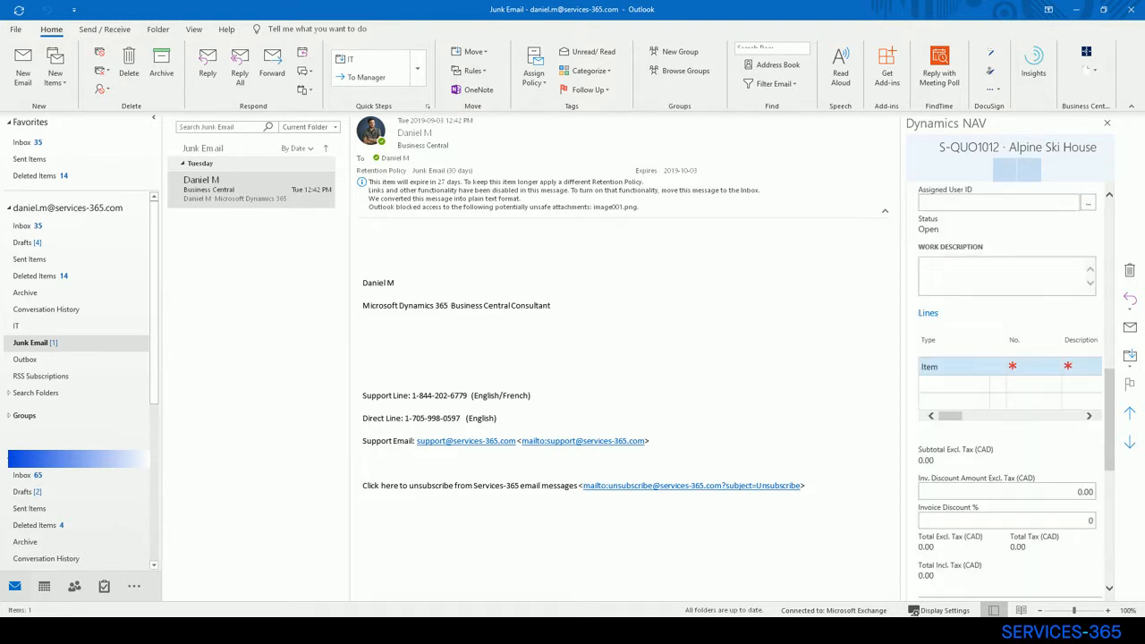
left_click(1042, 366)
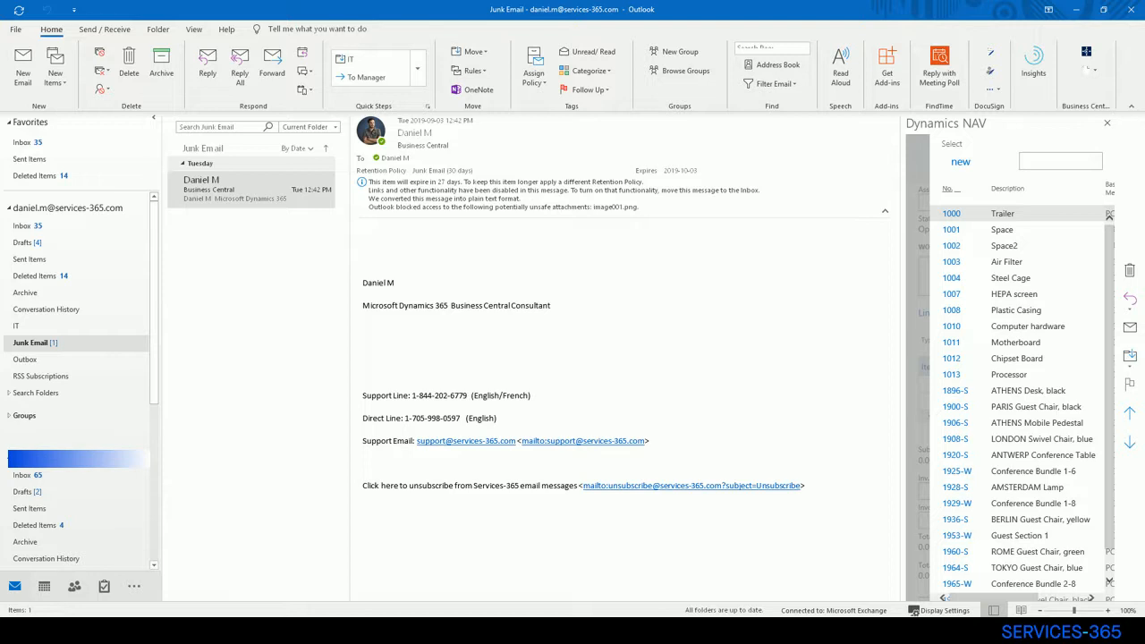
left_click(952, 373)
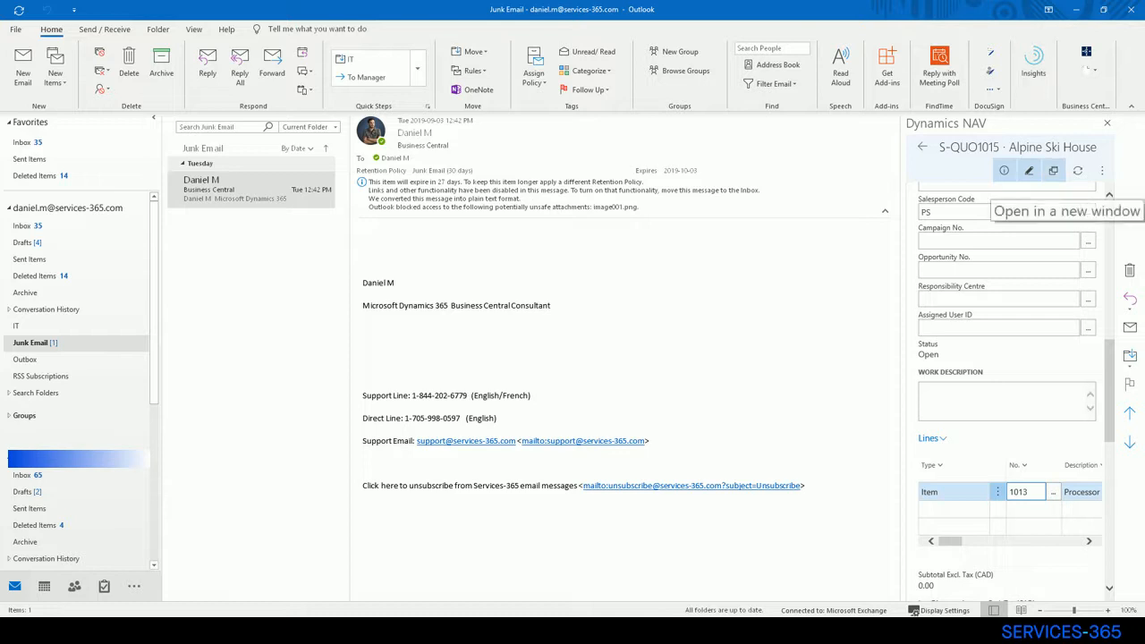
Step: Open the sales quote in a new window and set the Processor line's quantity to 4
left_click(1053, 170)
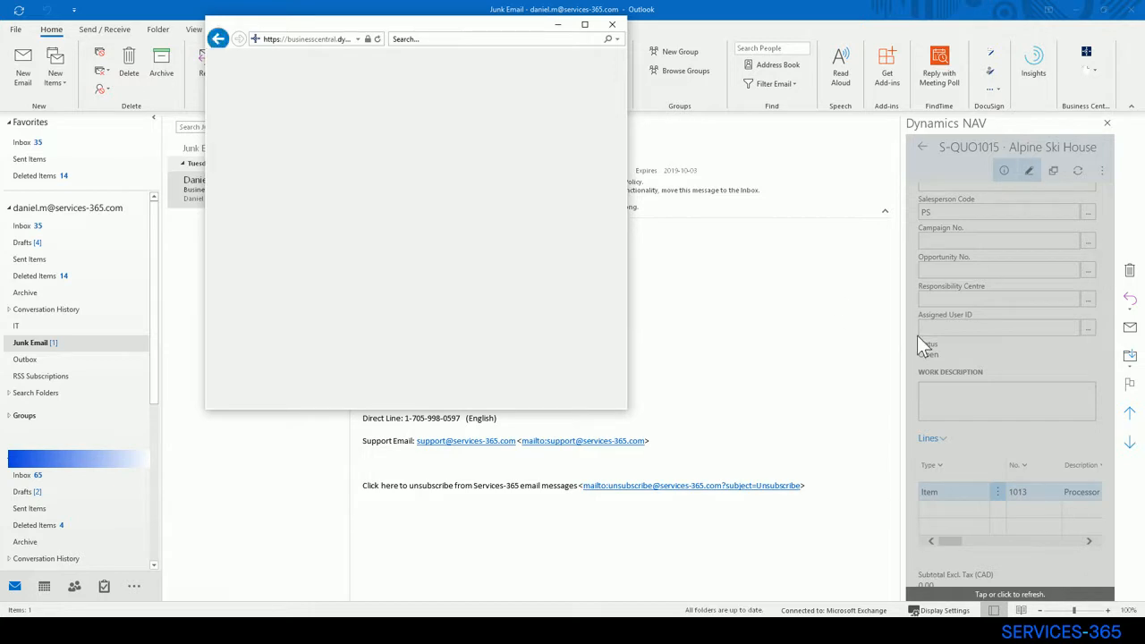
scroll(416, 242, "down", 5)
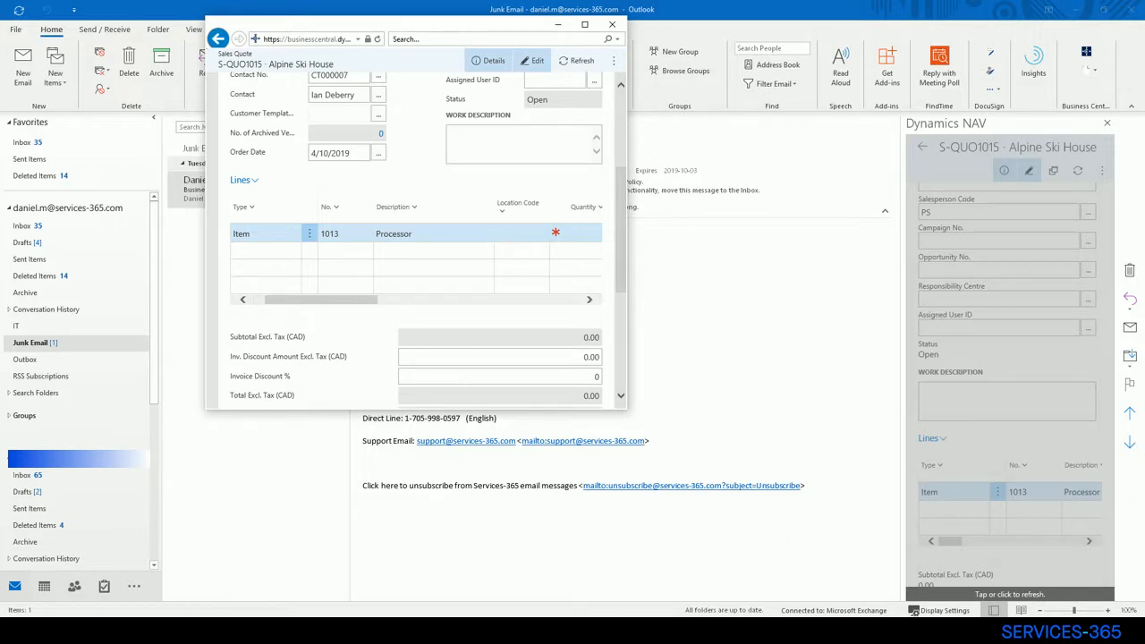
type("4")
left_click(720, 462)
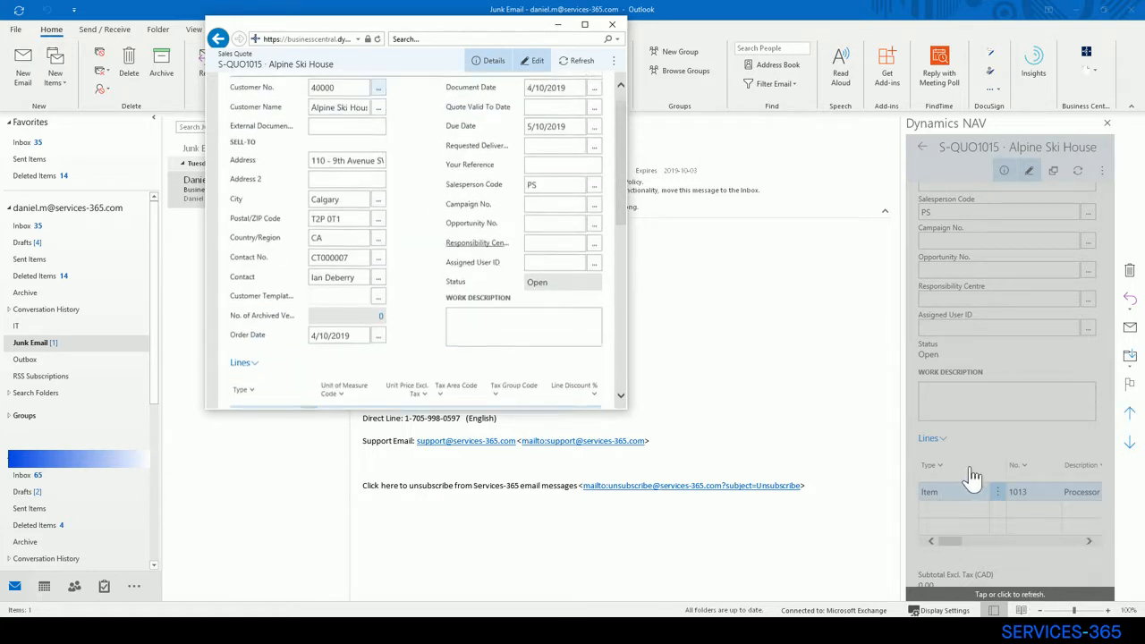
Step: Send the Alpine Ski House sales quote by email to the customer's contact
left_click(614, 60)
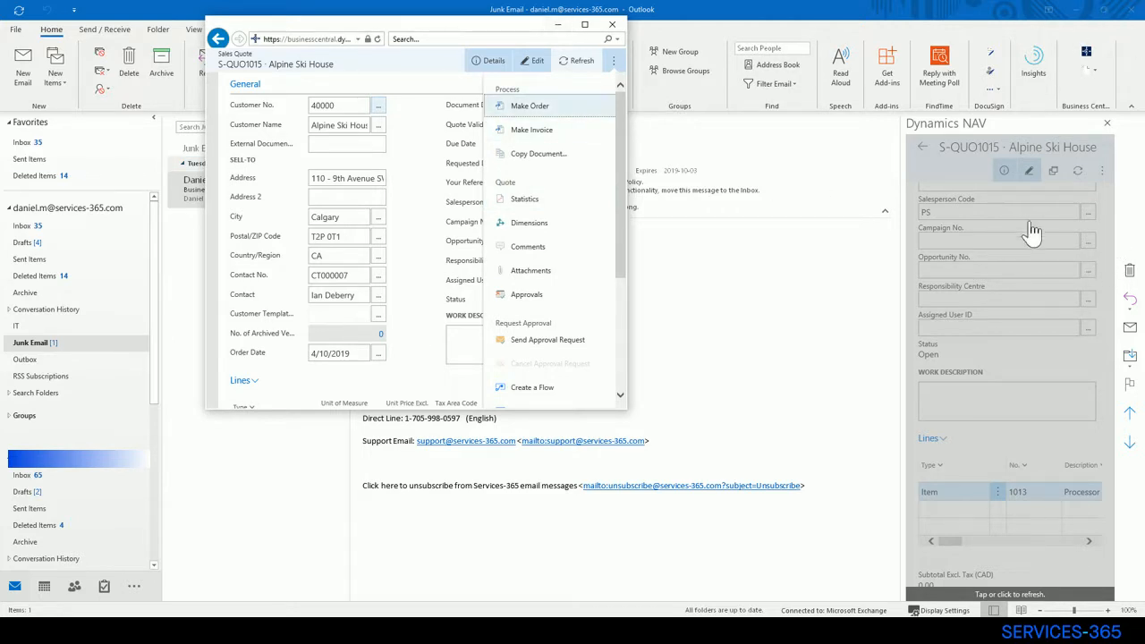
scroll(536, 179, "down", 3)
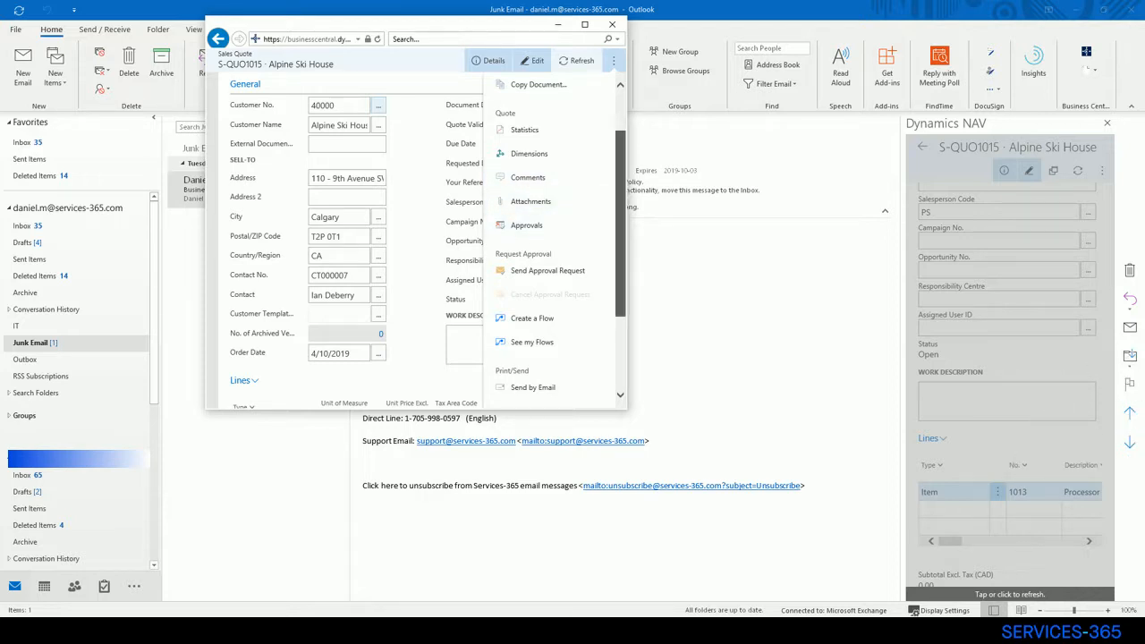
scroll(554, 237, "down", 3)
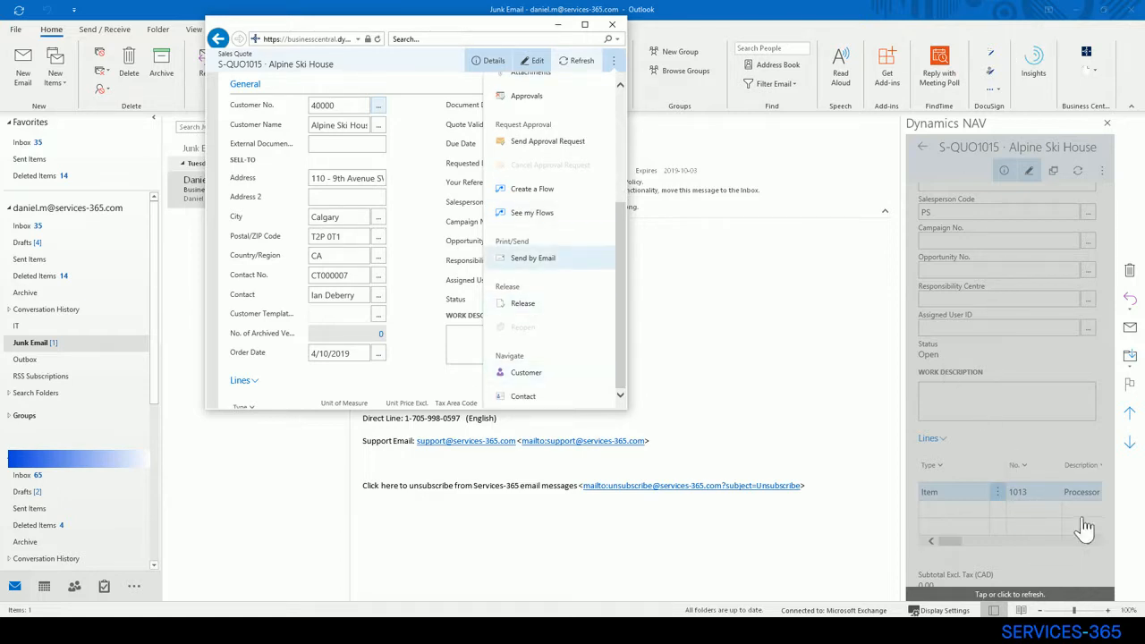
left_click(1085, 528)
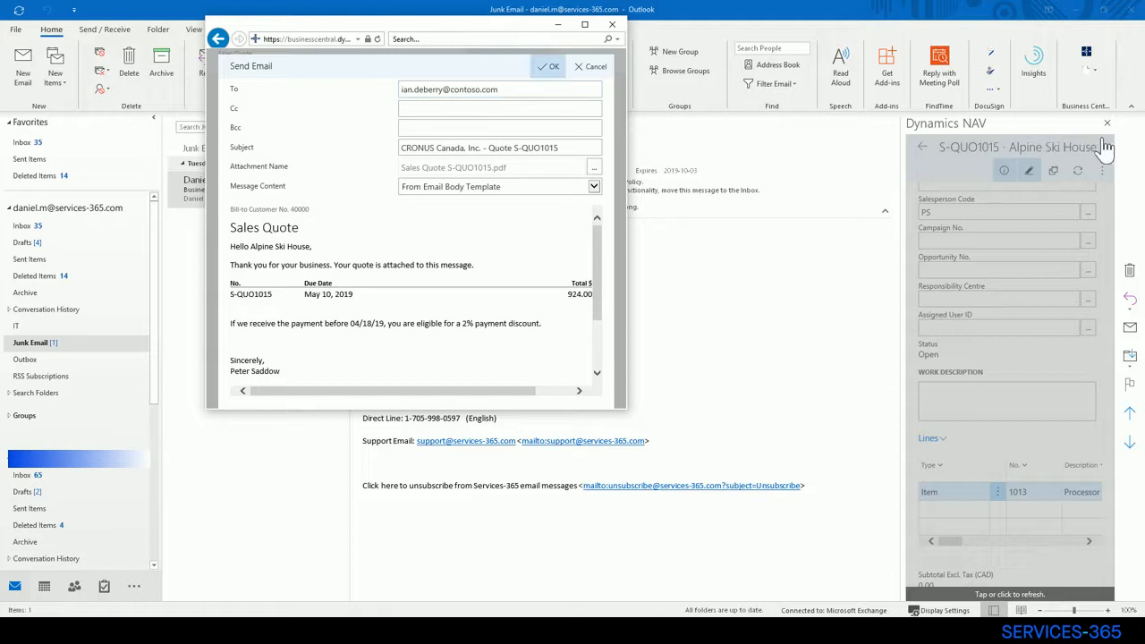
key("Return")
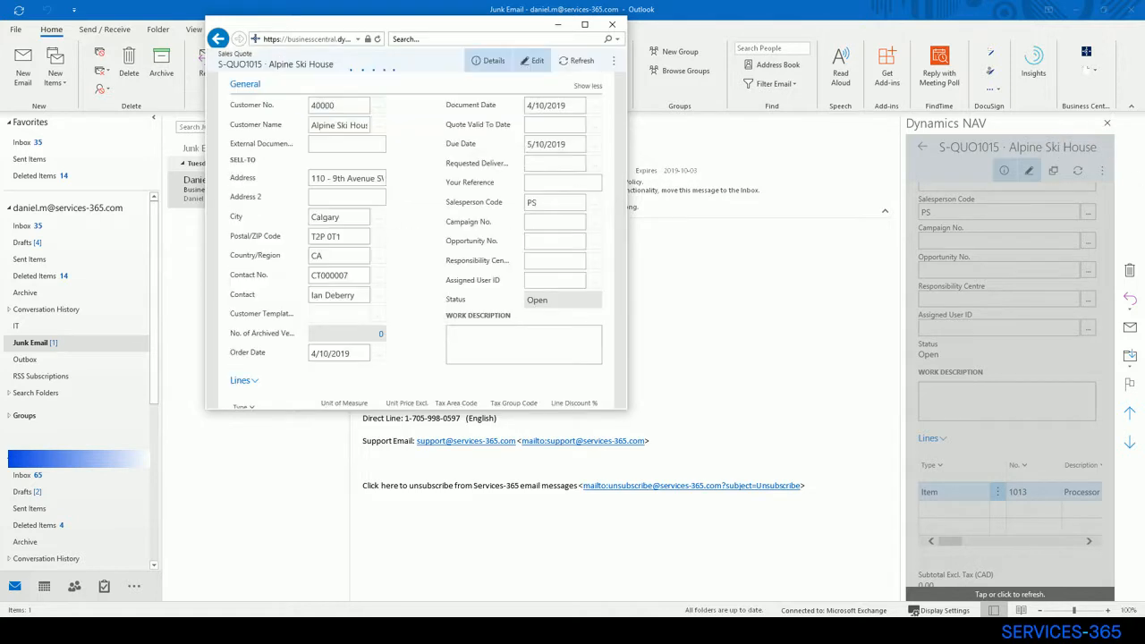